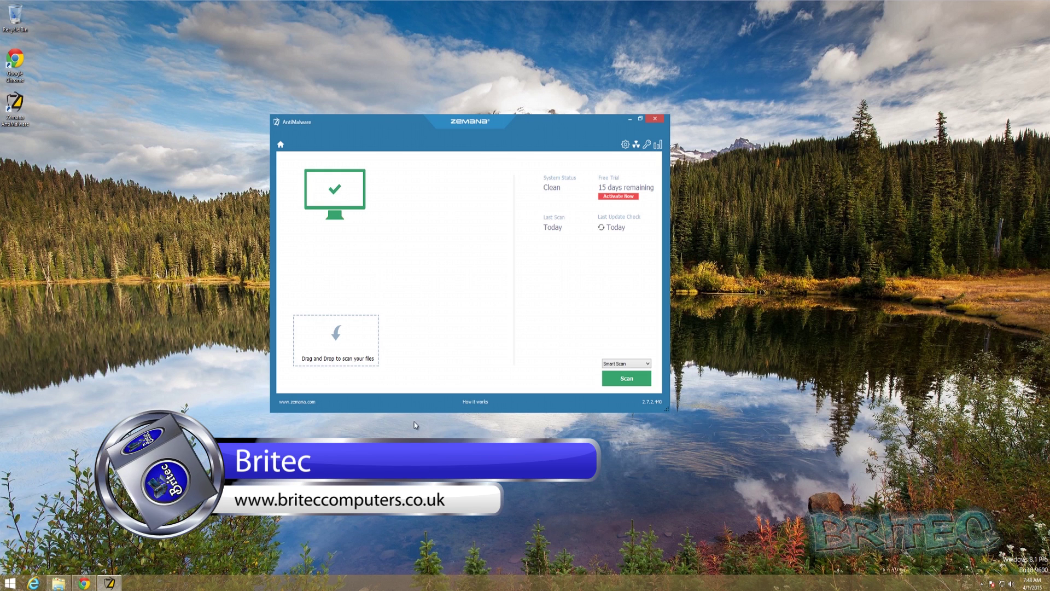
Step: Restore the Zemana AntiMalware product page (version 2.7.2.440, $19.95) in Chrome from the taskbar
click(82, 583)
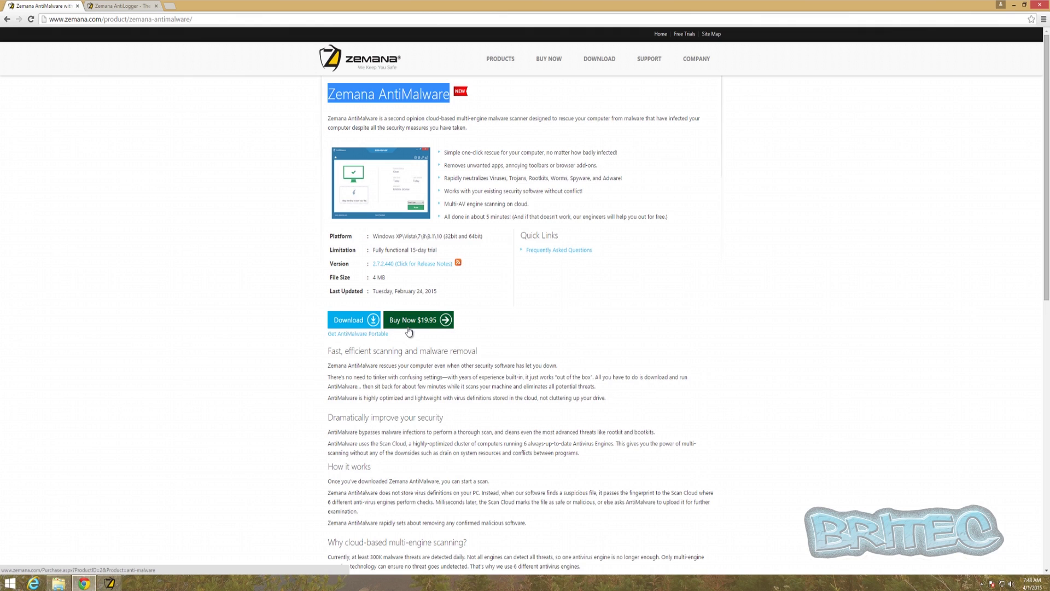
Step: Look over the beta registration page's email field, return to the product page, and minimise Chrome
click(125, 7)
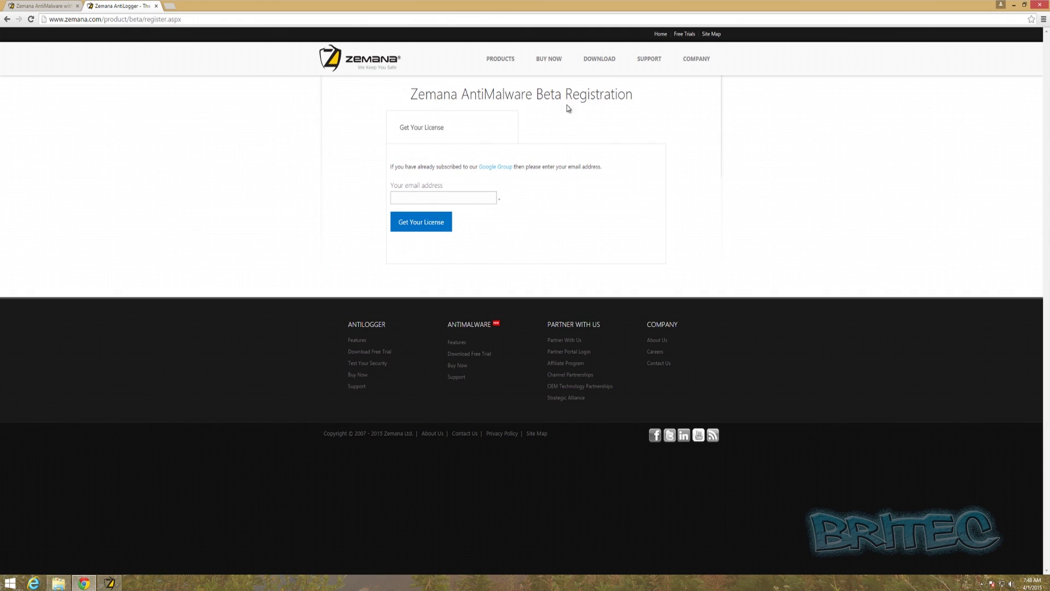
click(416, 200)
click(53, 3)
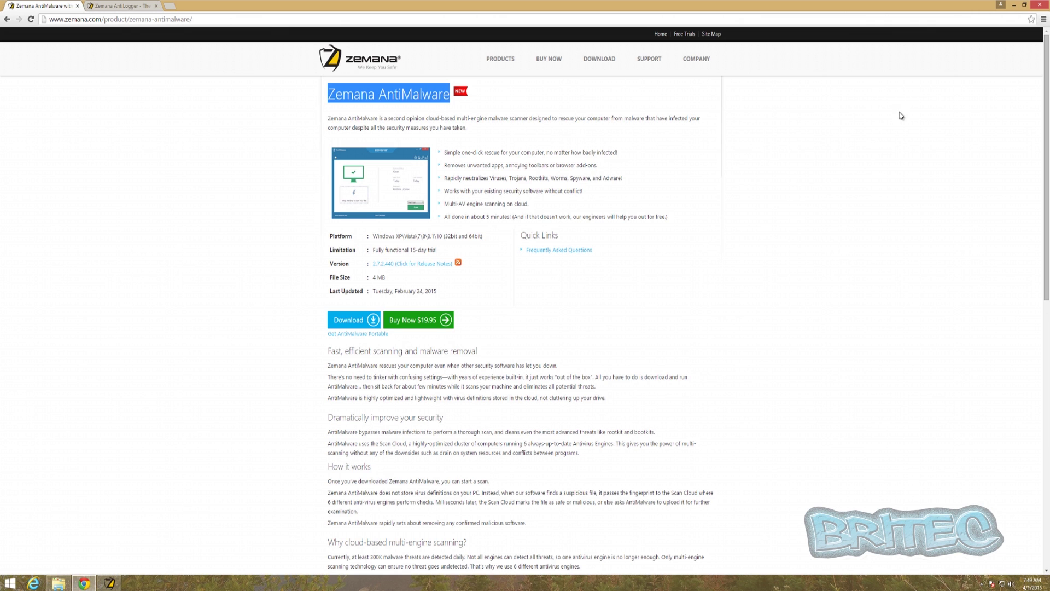
click(1014, 6)
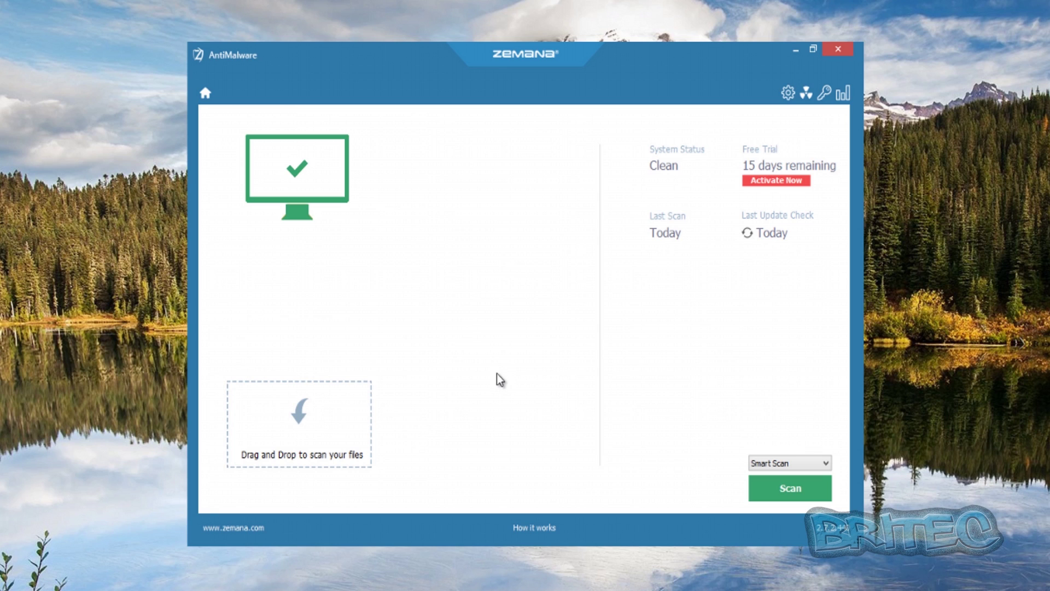
click(815, 465)
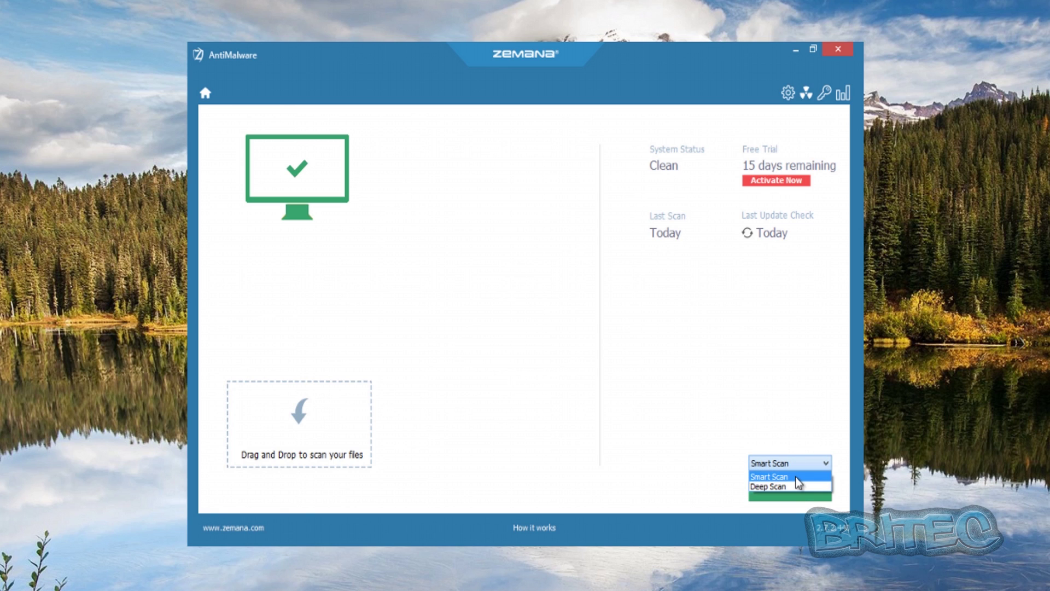
click(703, 448)
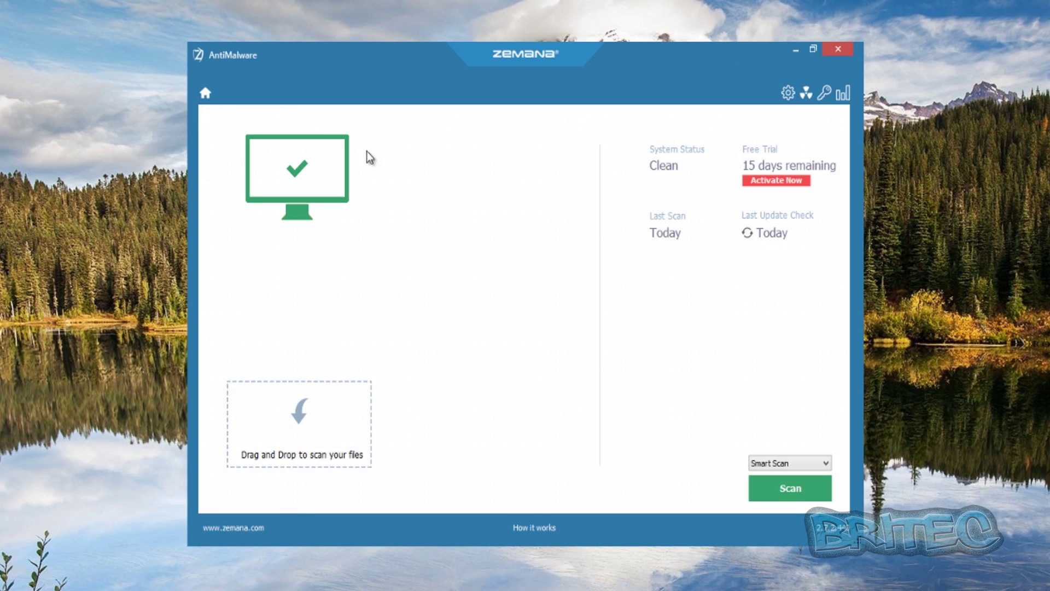
click(787, 94)
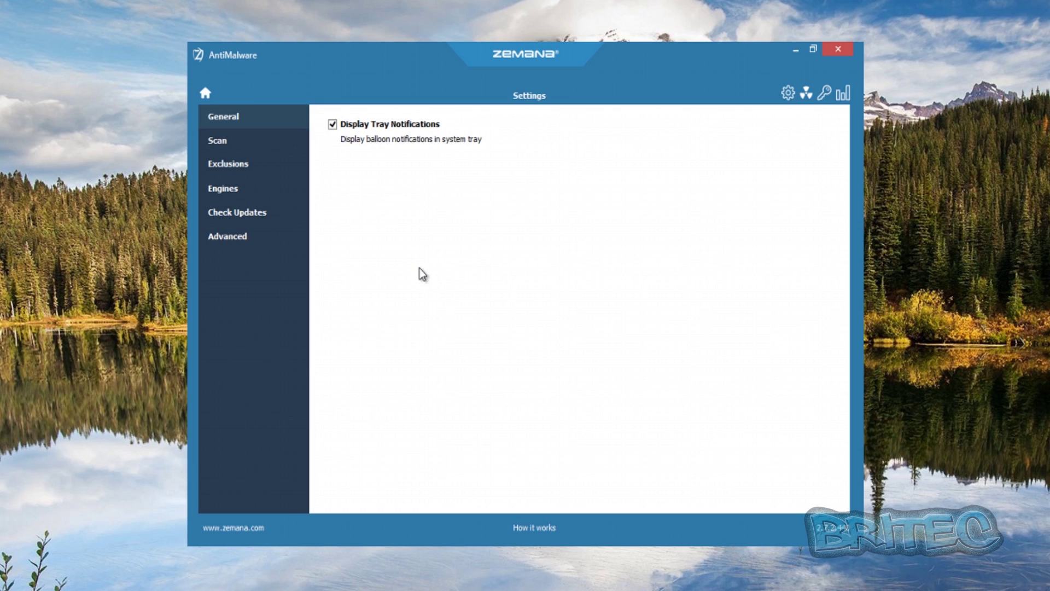
Step: In Scan settings, review the Scan Type and Start On choices without changing them
click(218, 143)
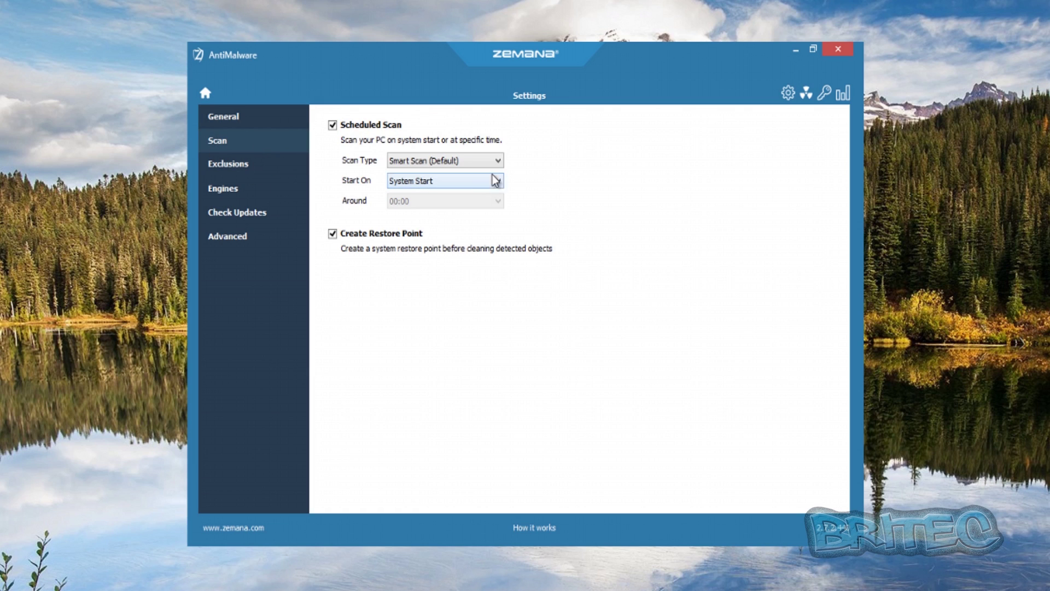
click(486, 162)
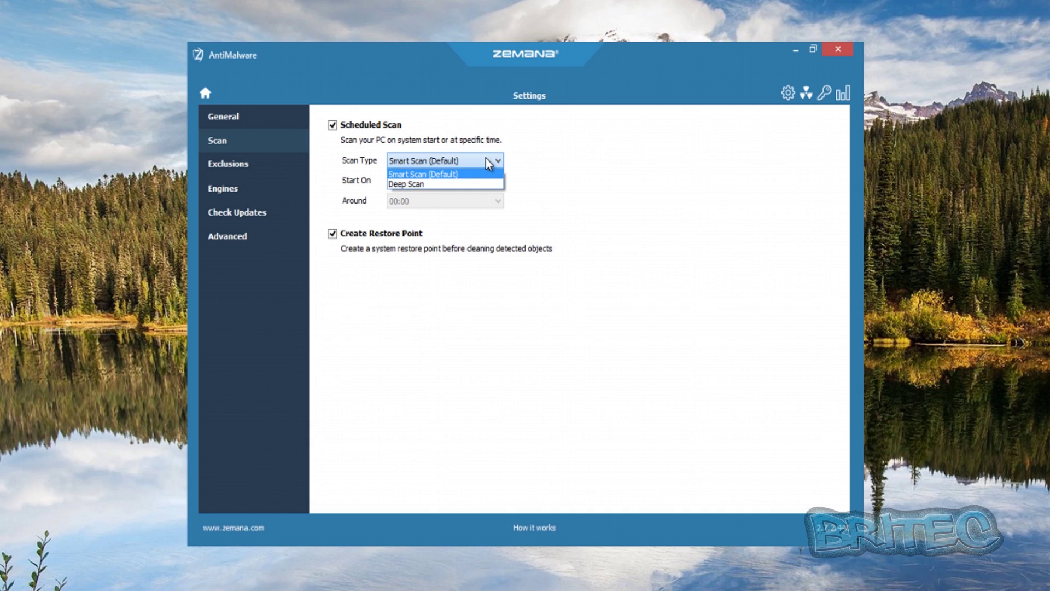
click(564, 184)
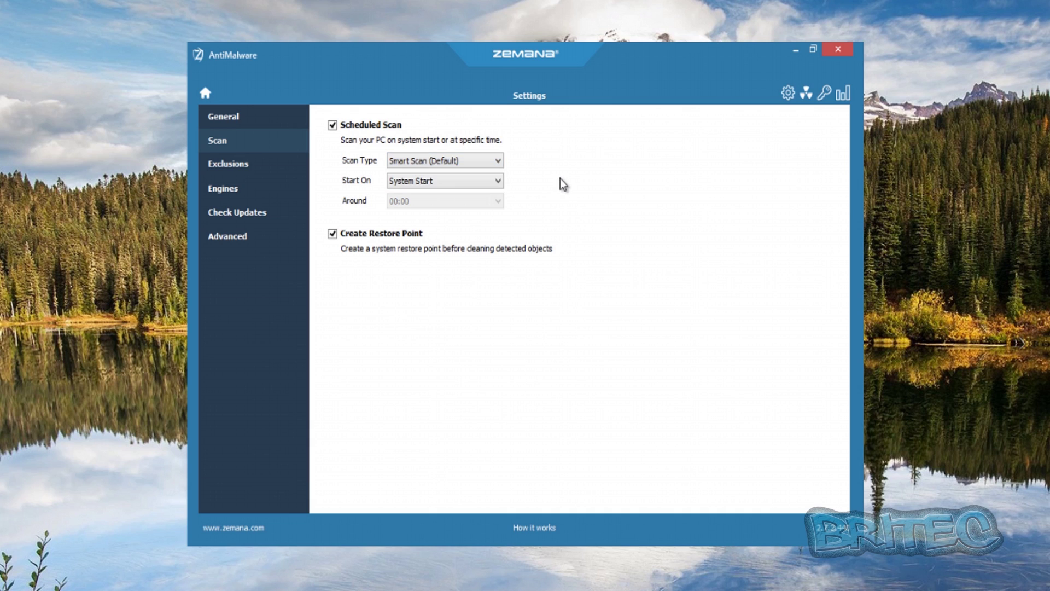
click(495, 181)
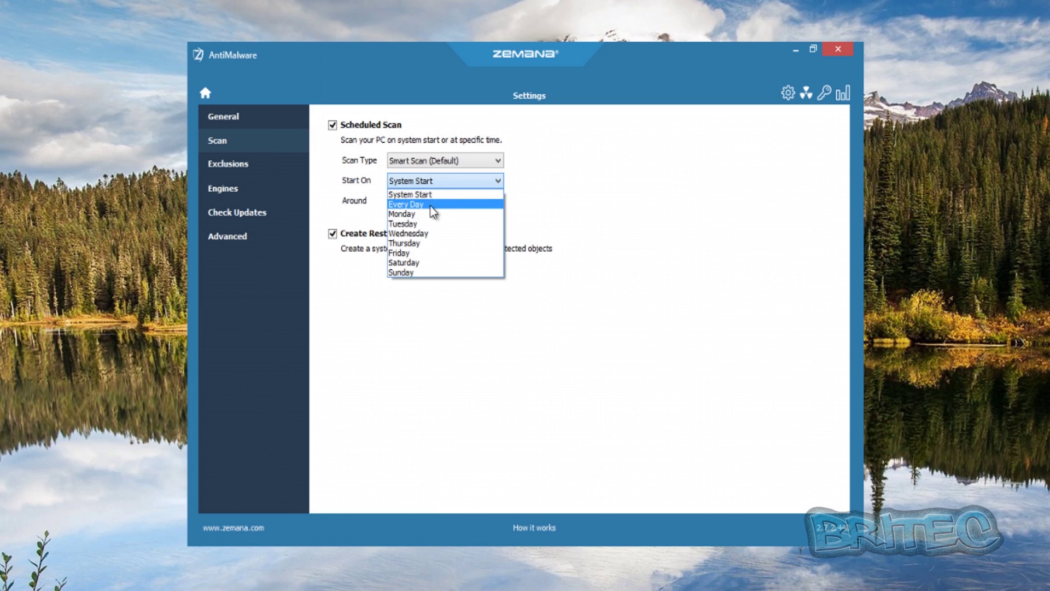
click(630, 218)
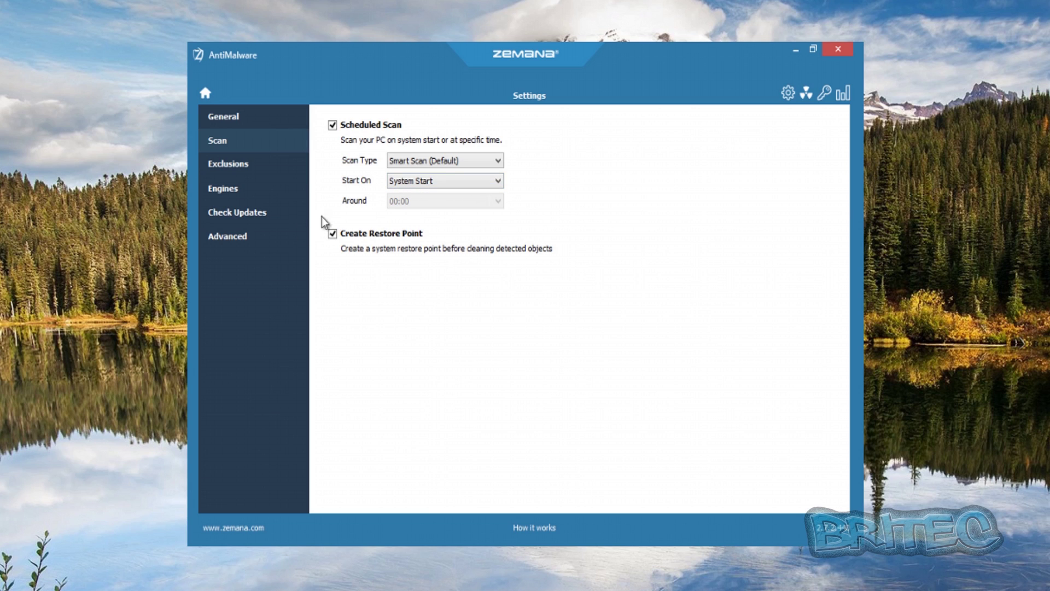
Step: Try a Monday 00:00 scheduled start, revert it to System Start, then view the empty Exclusions list
click(446, 181)
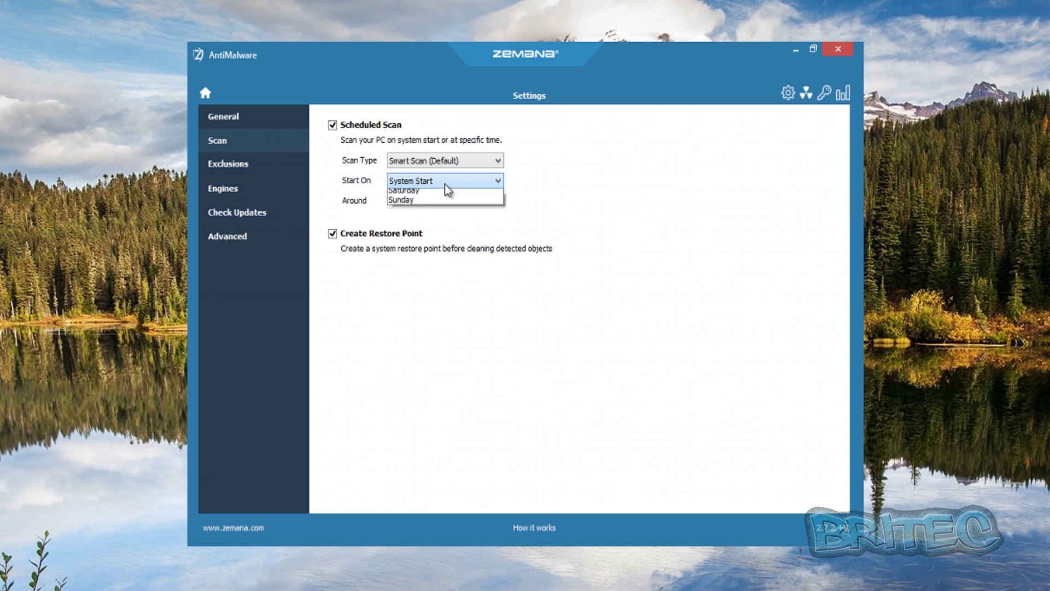
click(429, 213)
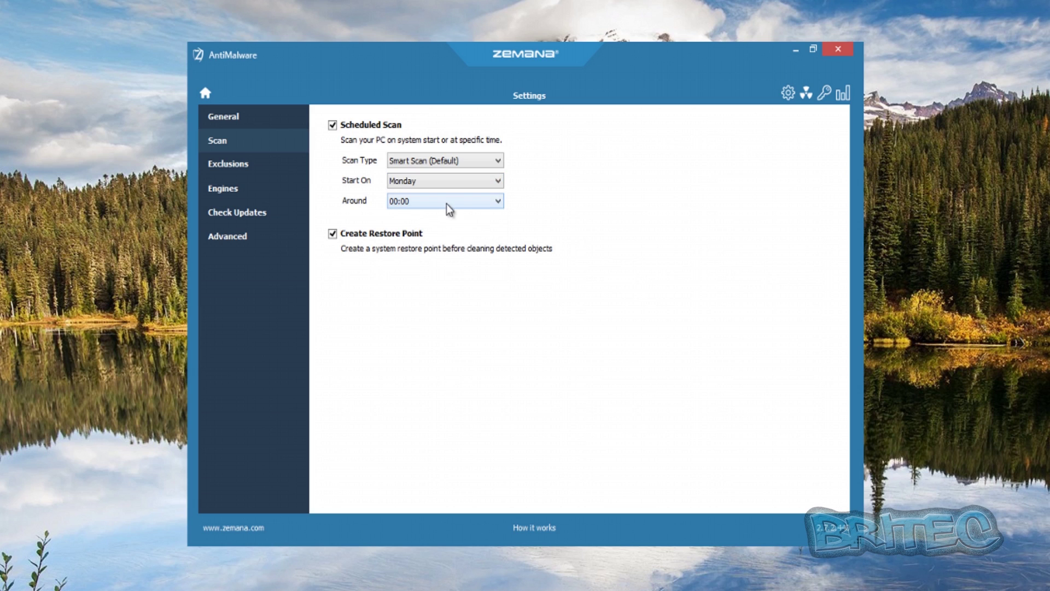
click(467, 202)
click(359, 201)
click(464, 186)
click(446, 195)
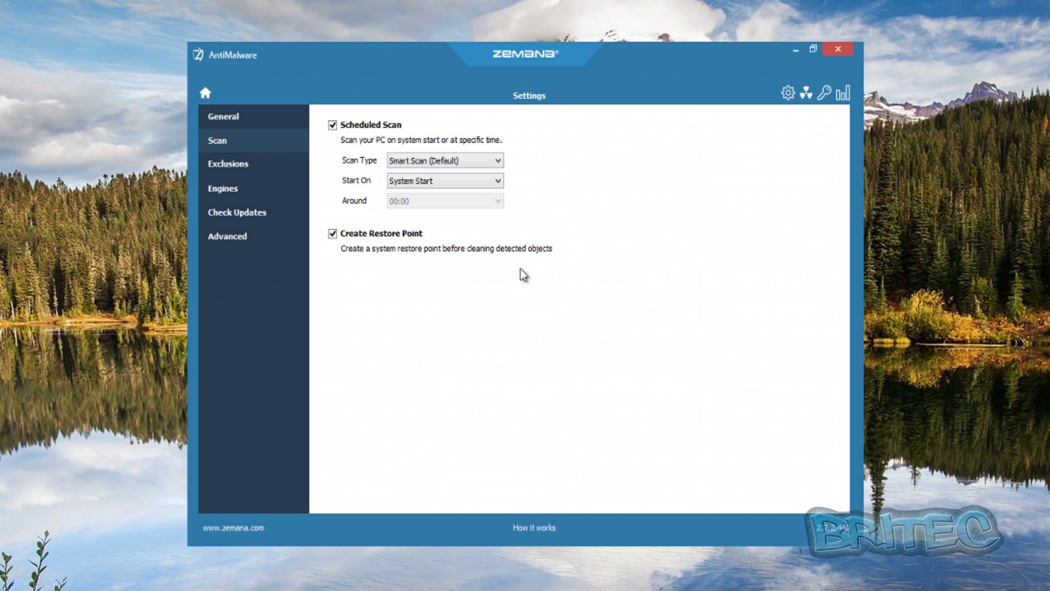
click(235, 164)
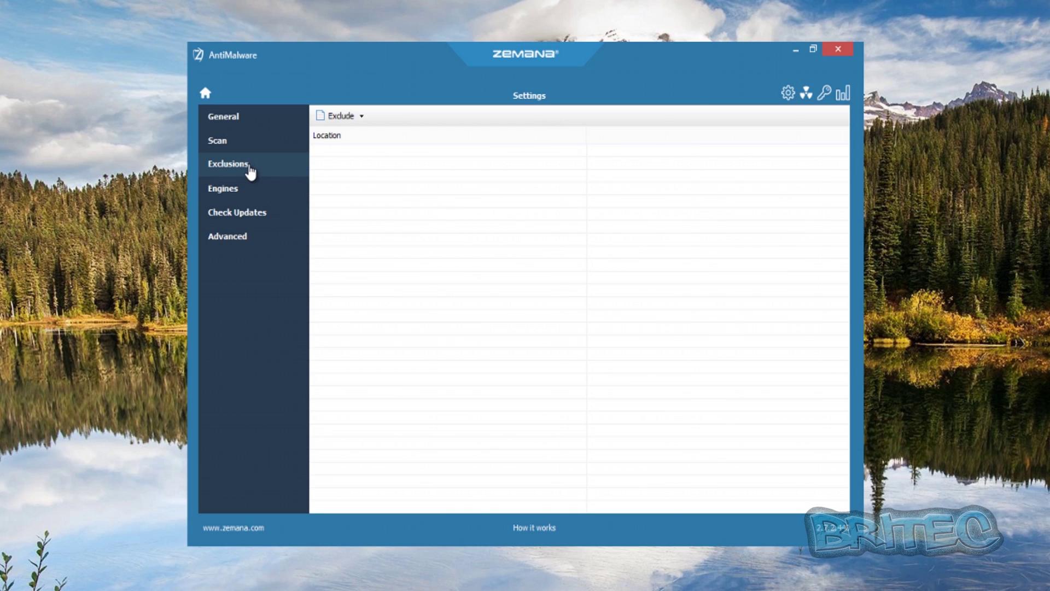
Step: Check the Exclude File/Folder option without adding anything, then view the six enabled cloud engines
right_click(382, 174)
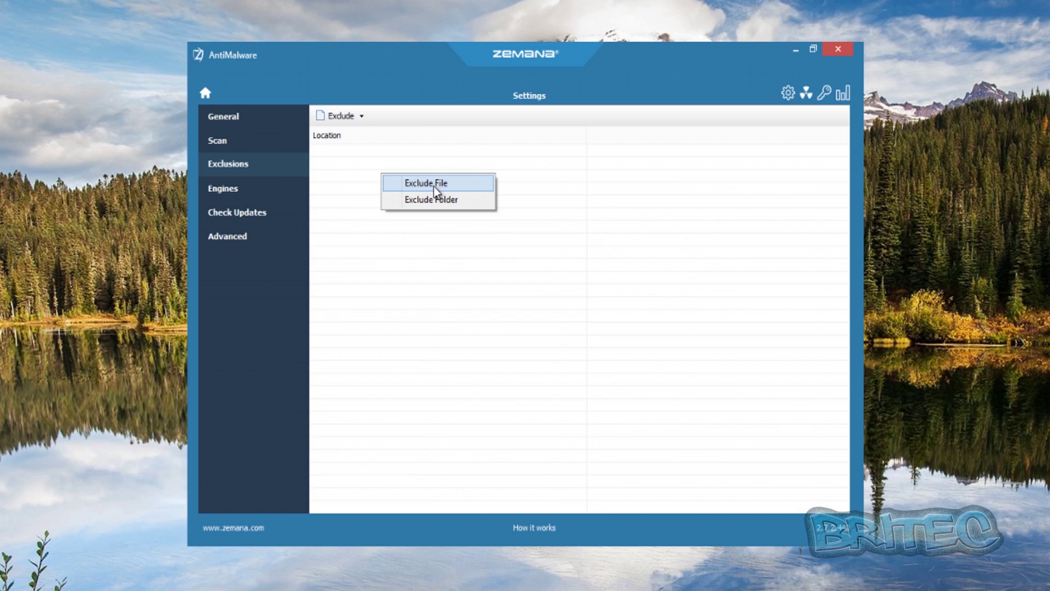
click(353, 178)
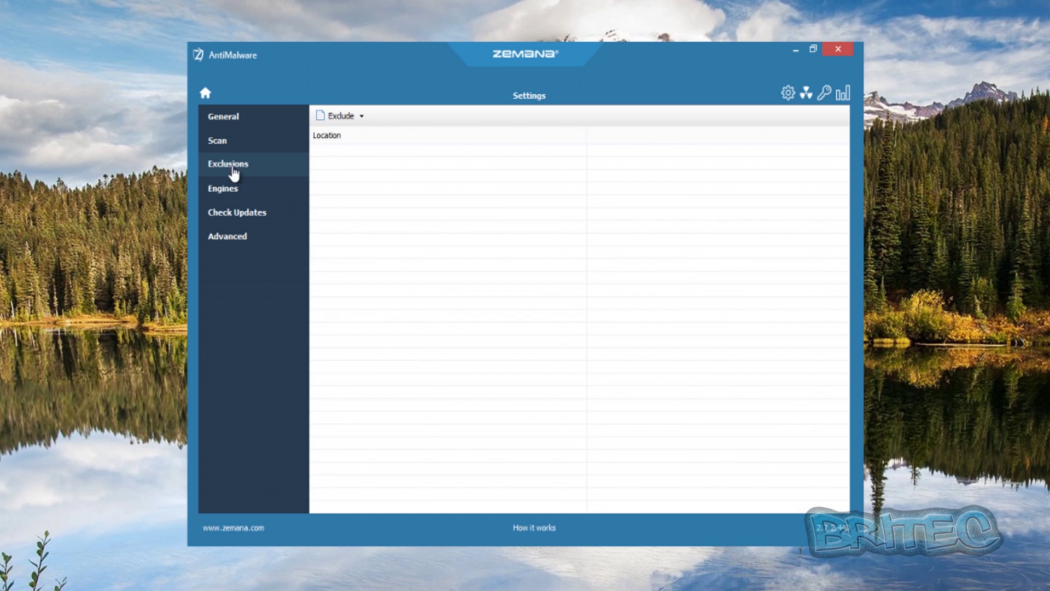
click(234, 193)
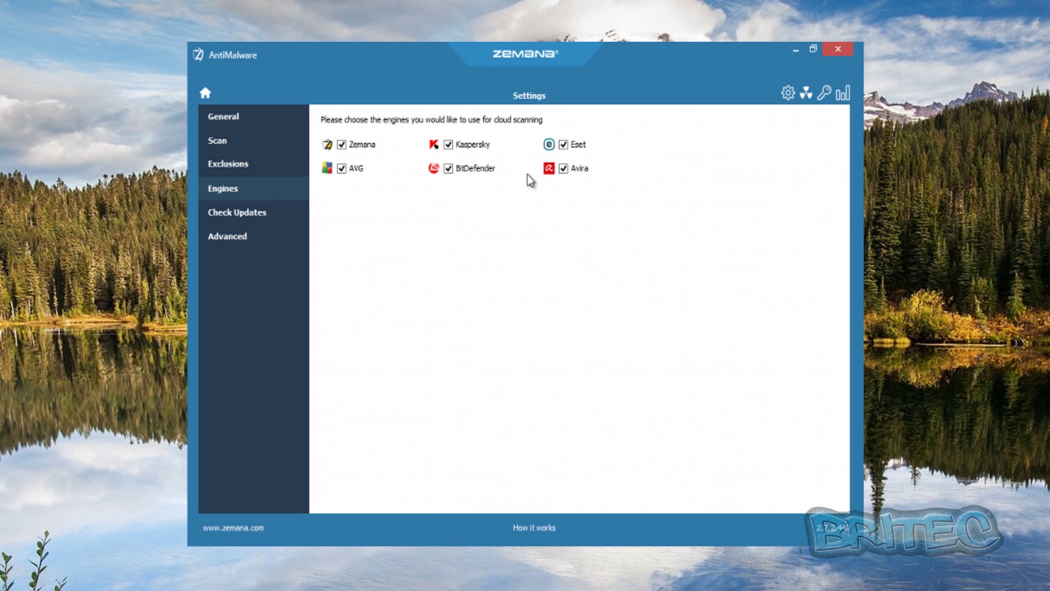
Step: Check for updates, acknowledge the Advanced settings warning, and leave Auto Upload enabled
click(244, 213)
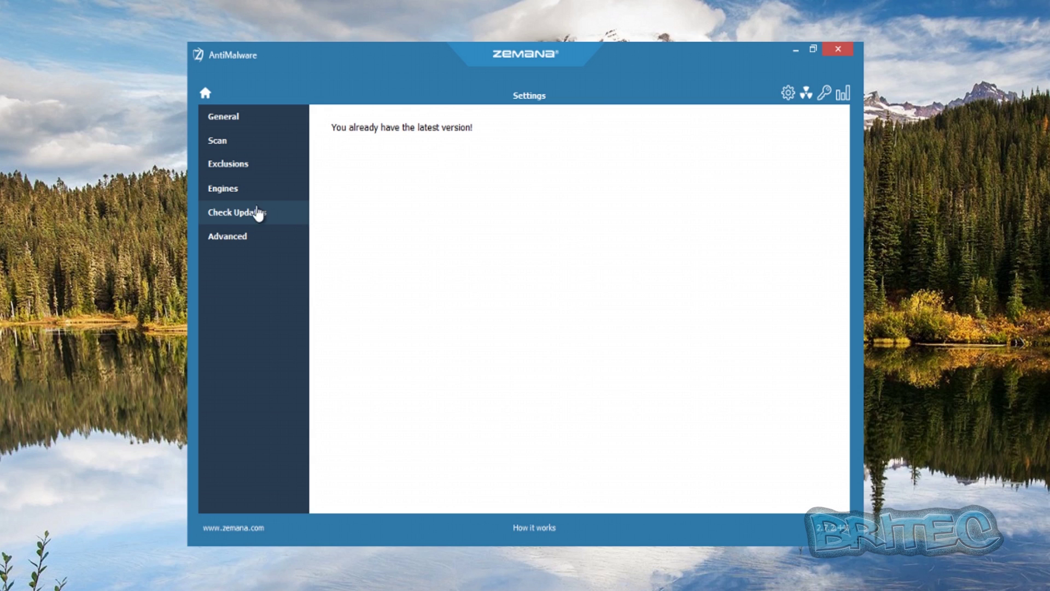
click(227, 237)
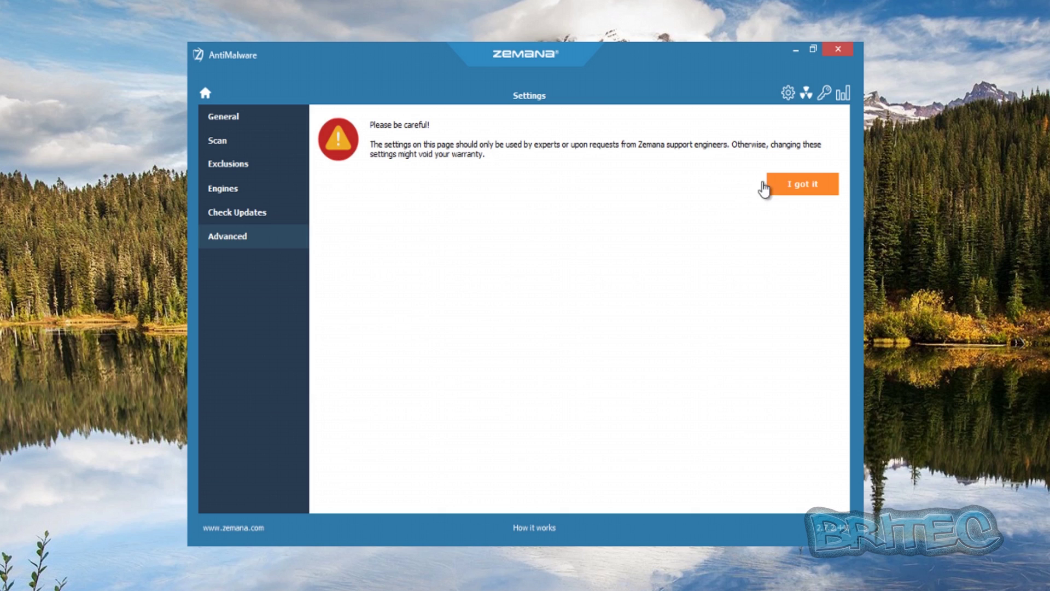
click(792, 184)
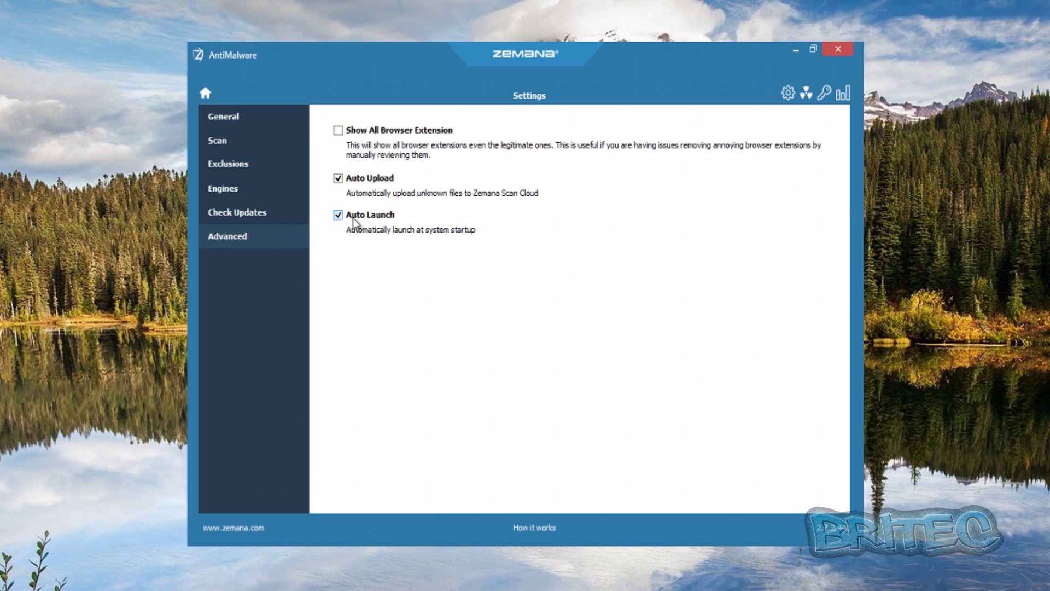
click(337, 177)
click(337, 177)
Step: View the empty Quarantine, the licence page, then Reports showing one Clean scan from 2015.04.01
click(806, 95)
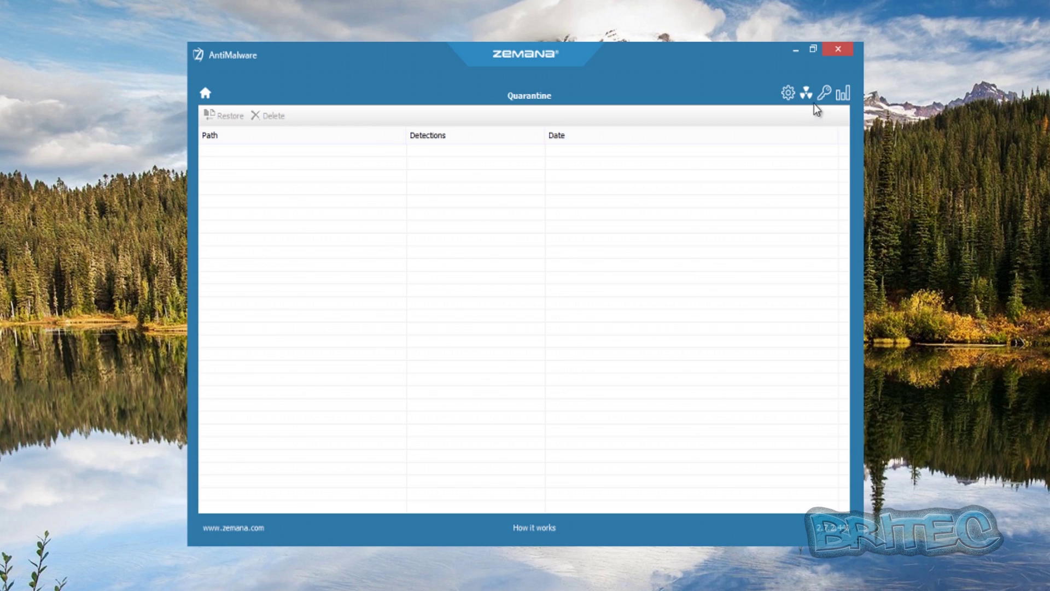
click(824, 93)
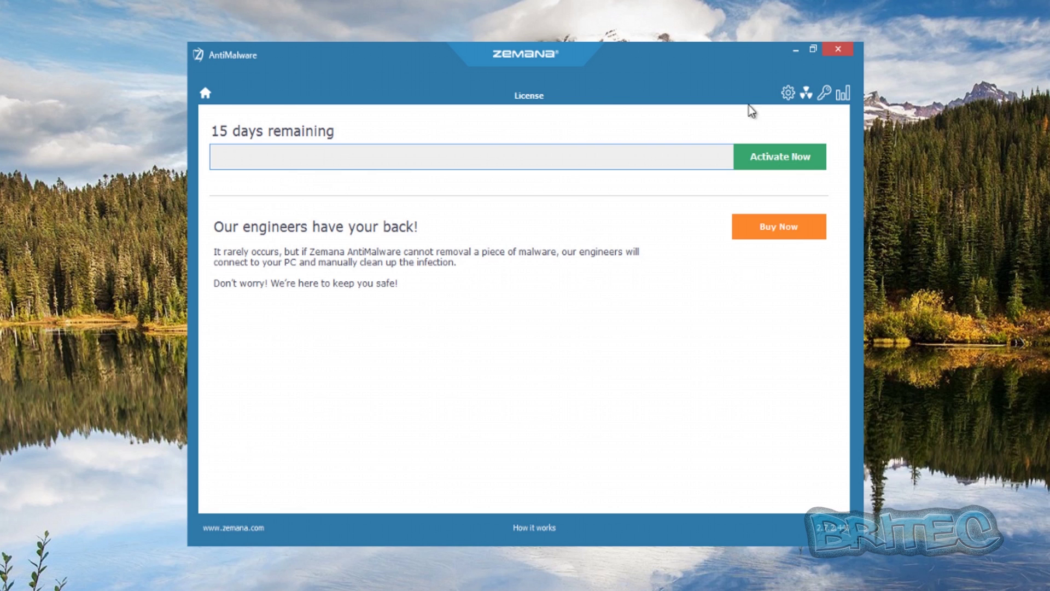
click(843, 94)
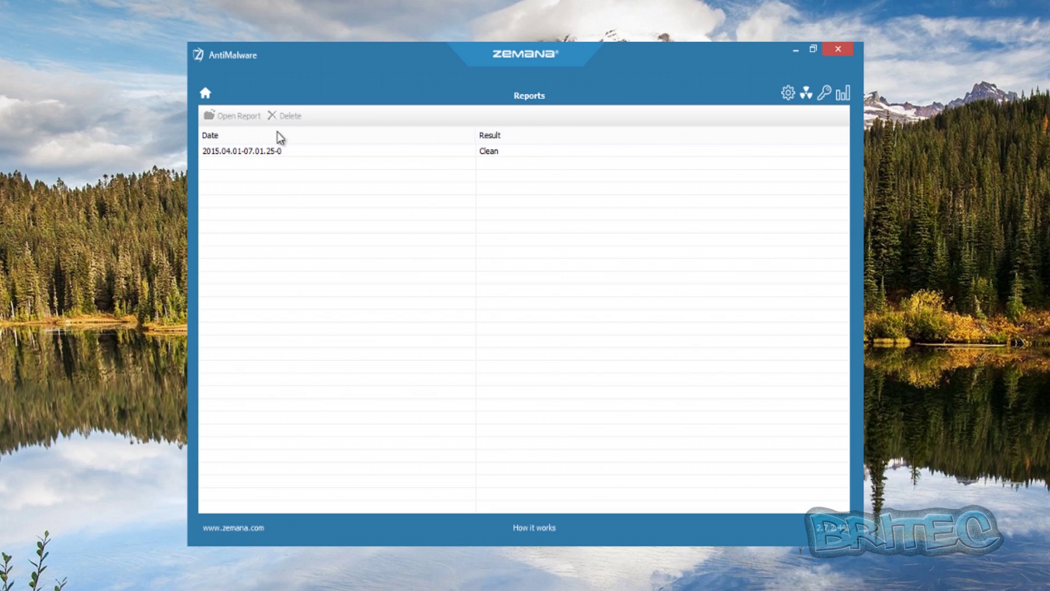
Step: Return to Zemana's Home dashboard and shrink the window slightly
click(205, 92)
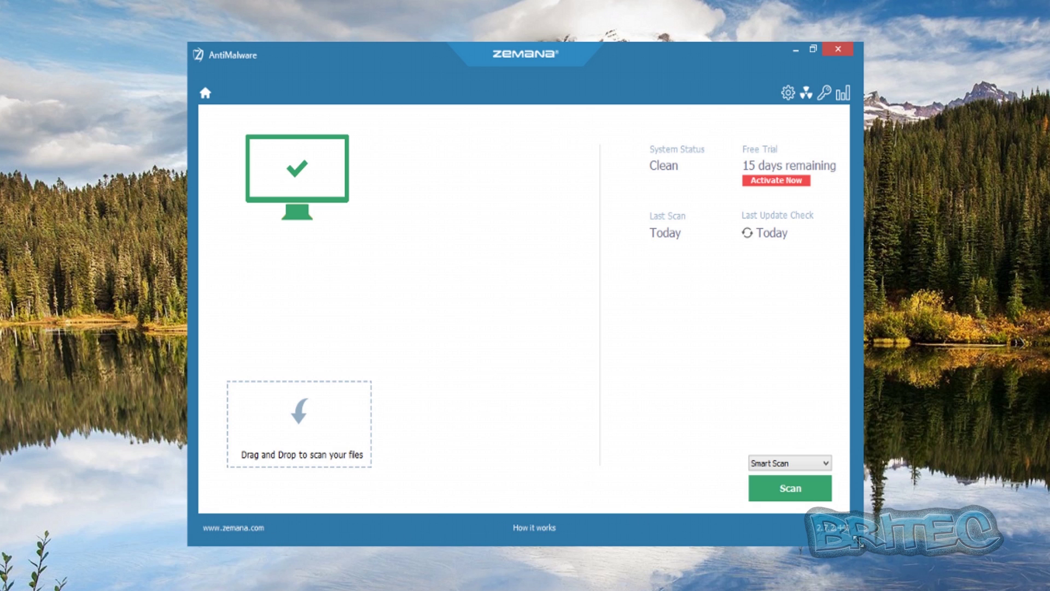
drag(860, 542, 848, 539)
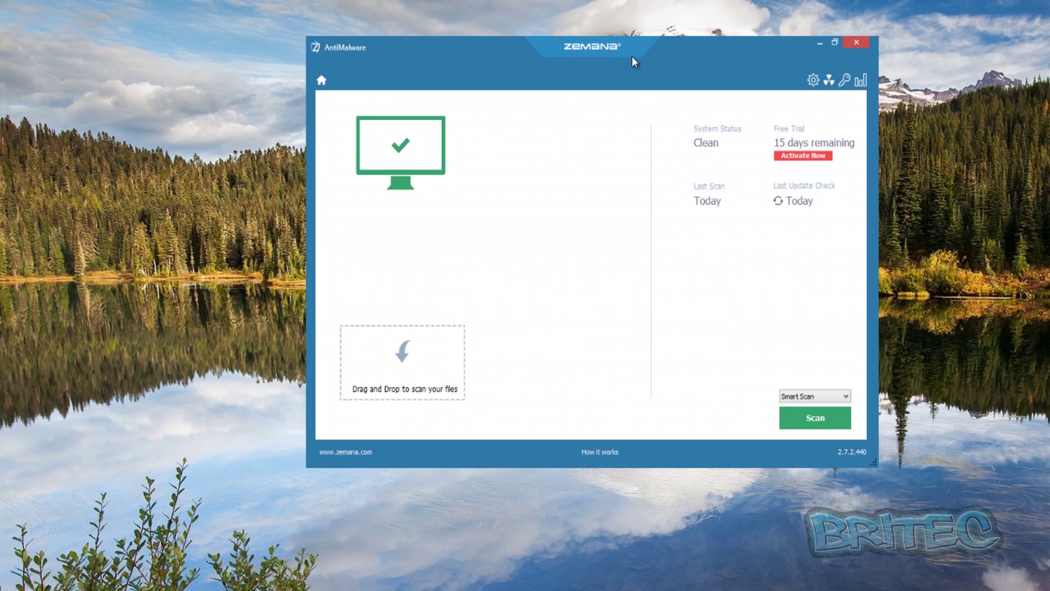
Step: Drop the desktop malware folder onto the drag-and-drop box, finding 115 of 121 items dangerous
drag(516, 64, 747, 71)
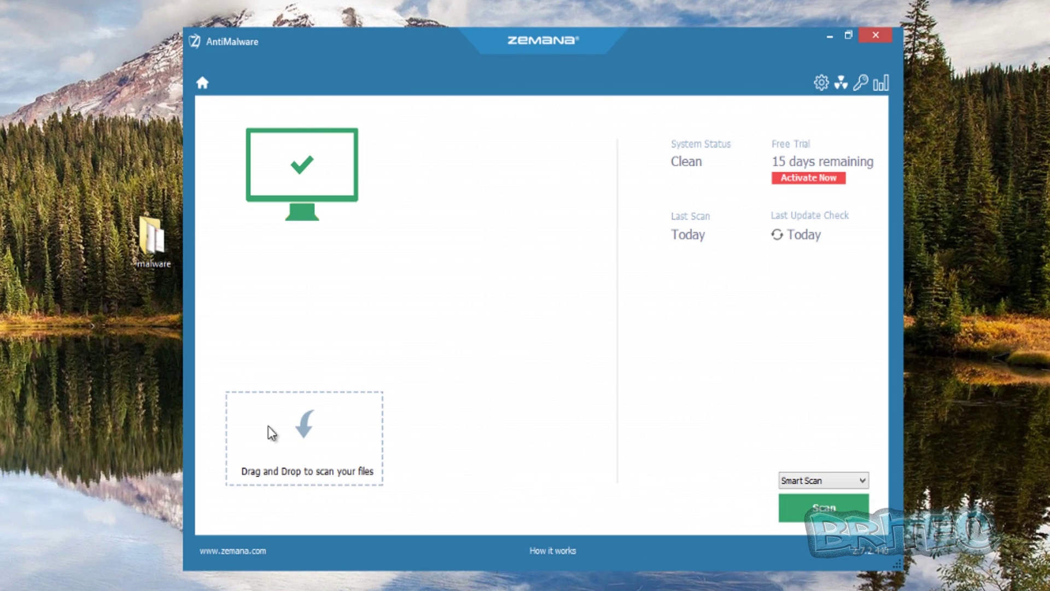
drag(291, 428, 281, 478)
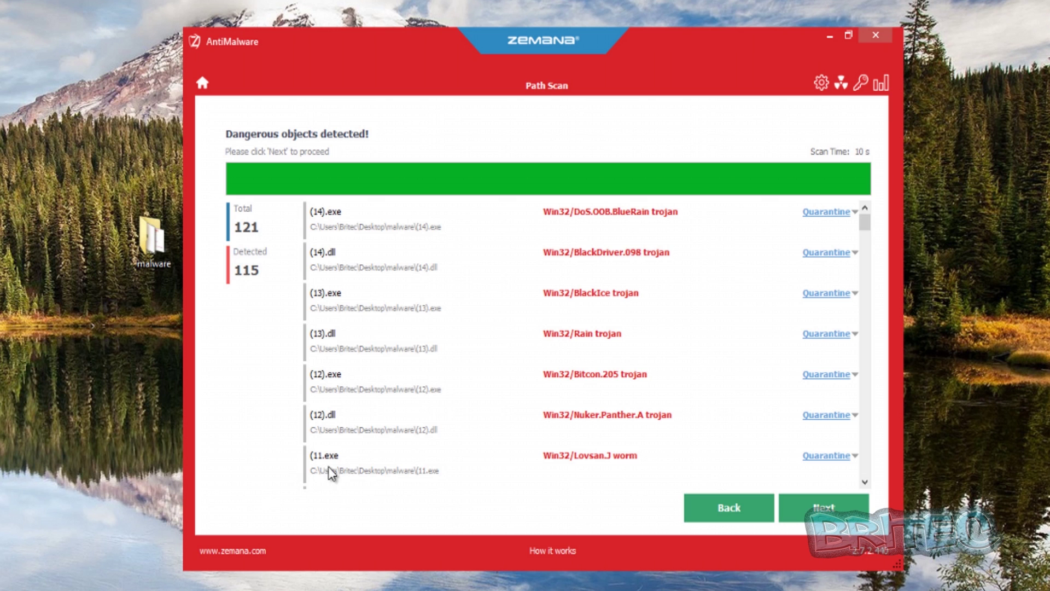
scroll(753, 333, down, 20)
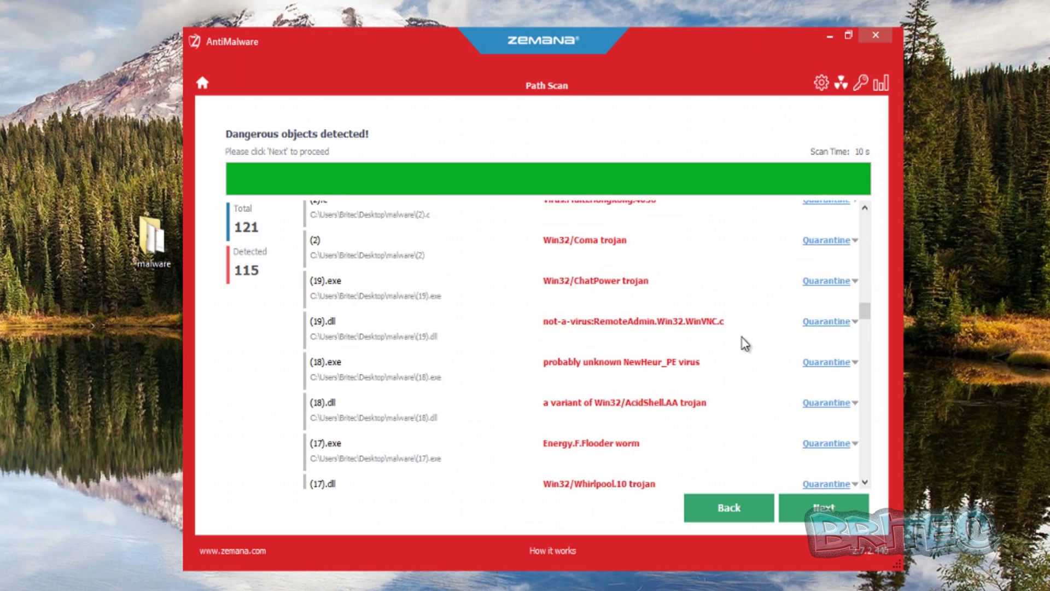
scroll(387, 346, down, 15)
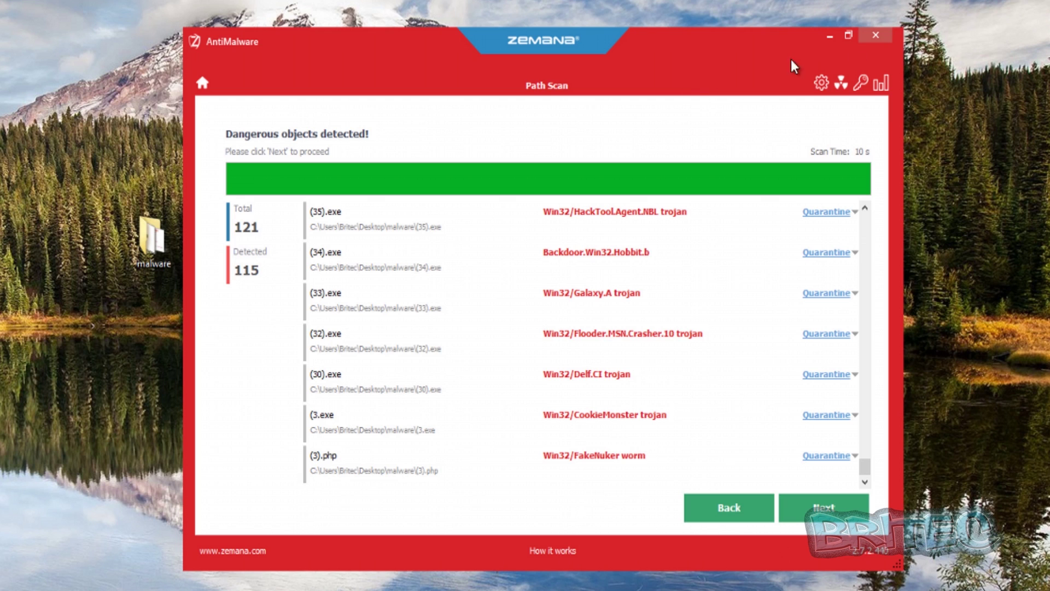
click(726, 509)
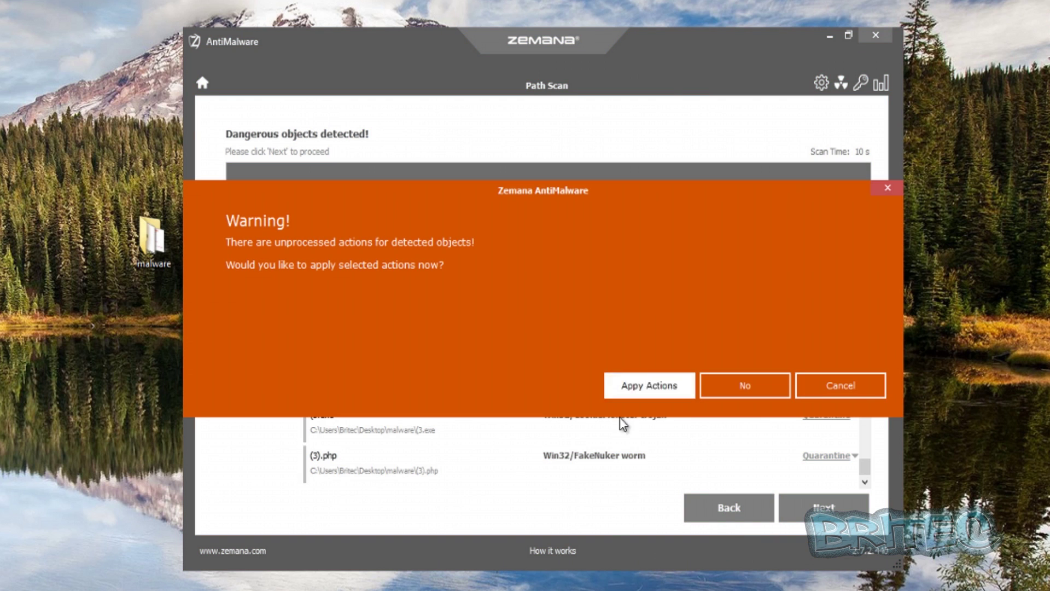
click(758, 392)
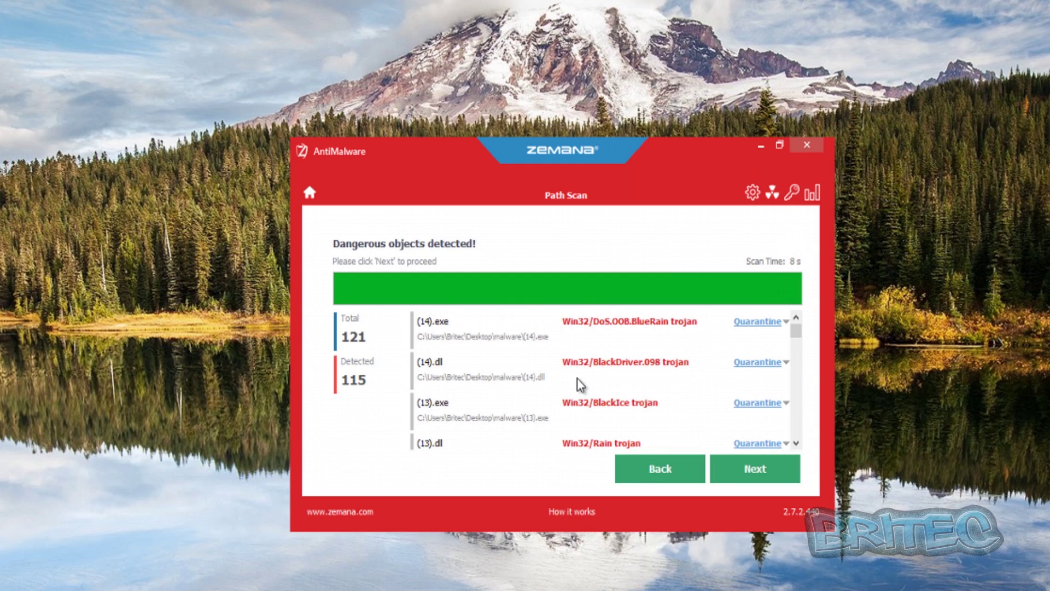
Step: Leave the scan results without quarantining anything, answering No, and close Zemana AntiMalware
click(662, 474)
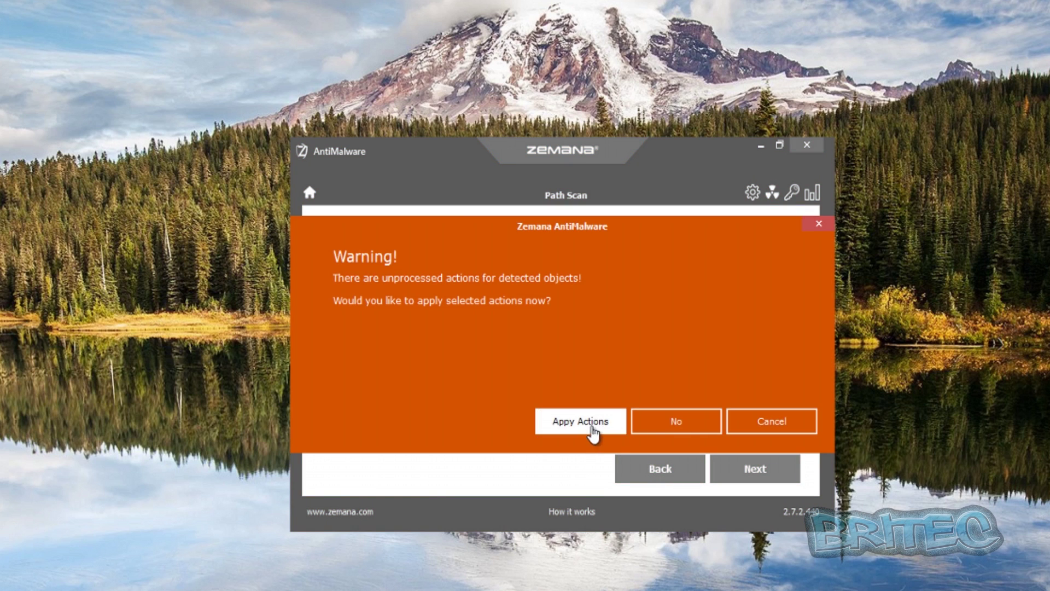
click(677, 426)
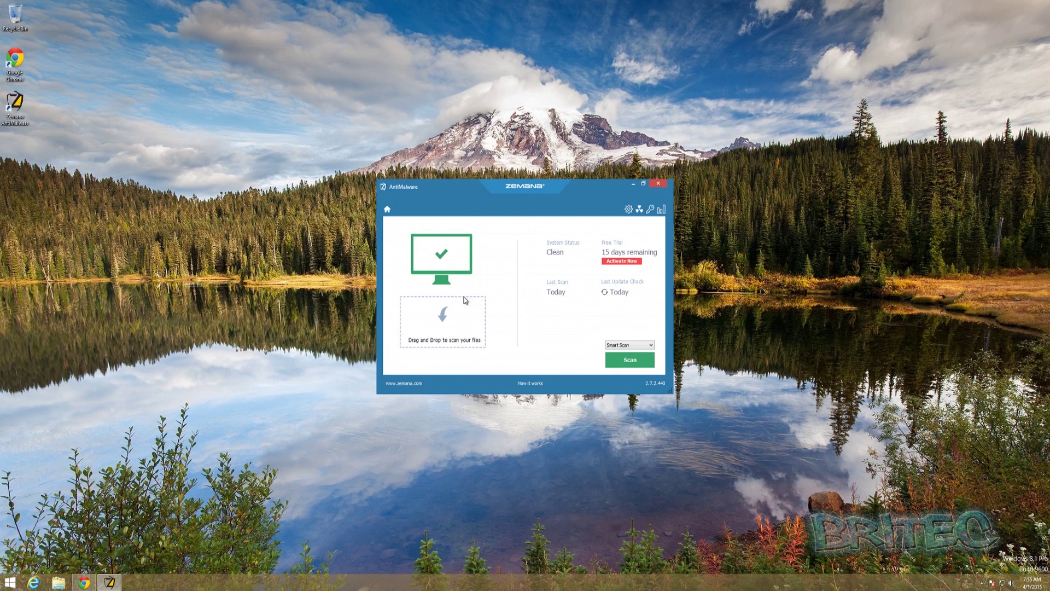
click(662, 186)
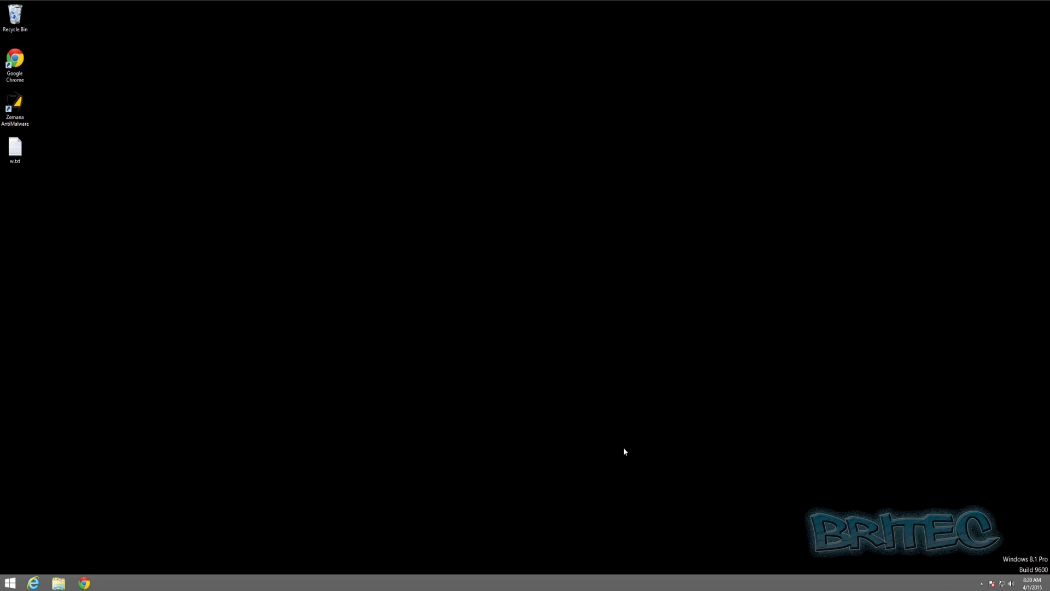
Step: Reopen Zemana AntiMalware from the hidden tray icons, now showing Infected status
click(982, 584)
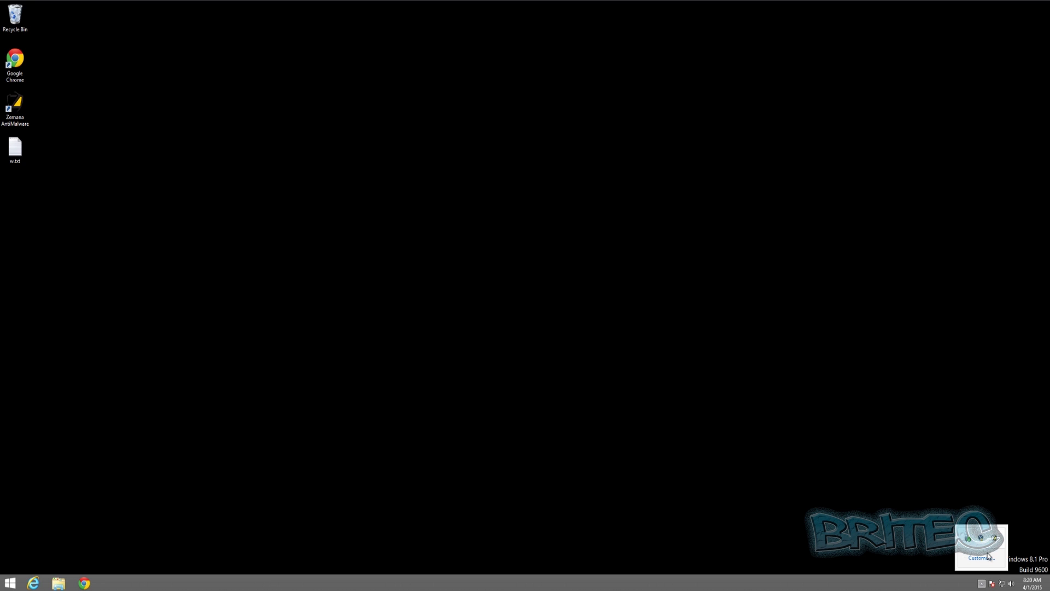
click(996, 540)
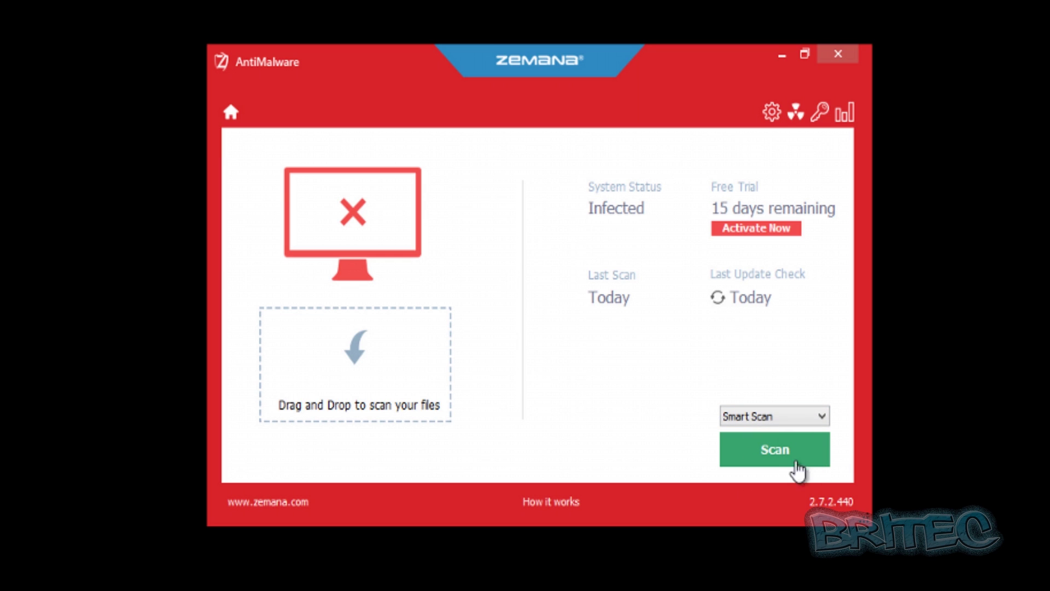
Step: Start Zemana's Smart Scan and scroll its results: 22 dangerous objects among 18216 scanned
click(779, 451)
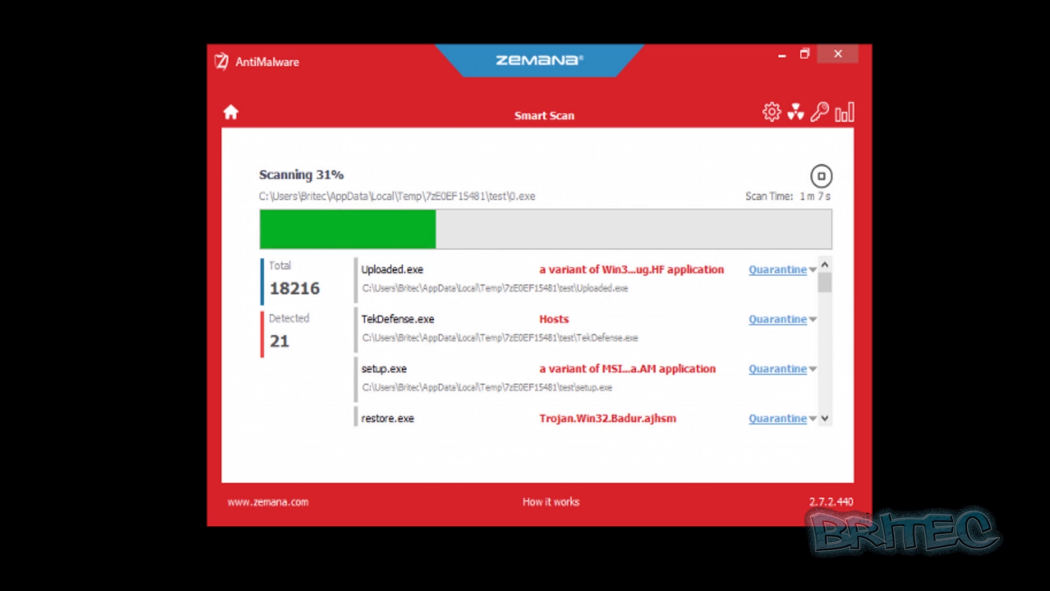
scroll(808, 390, down, 5)
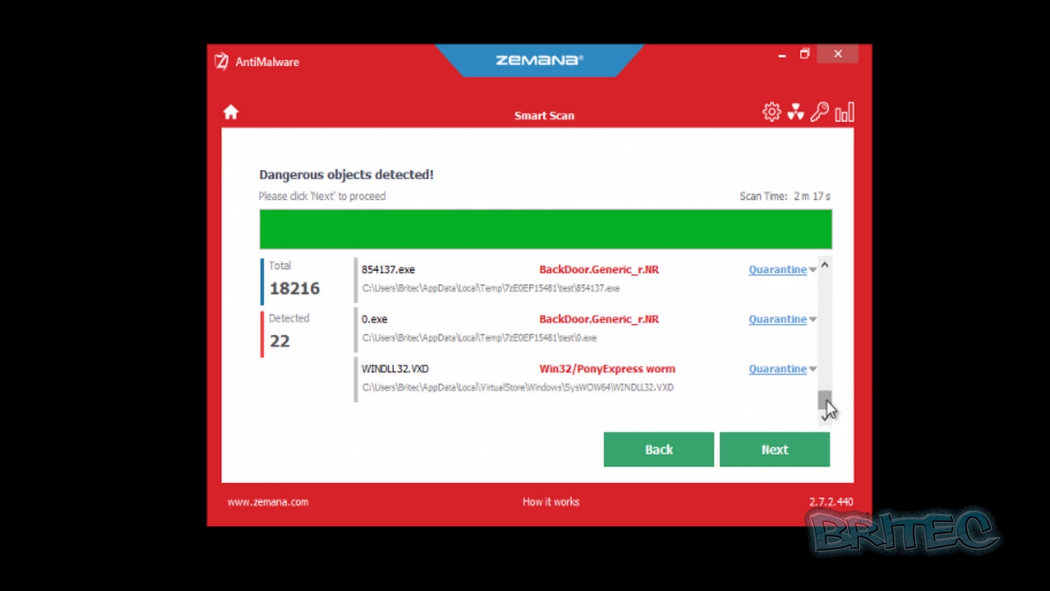
Step: Quarantine all 22 detected objects, then go back to Zemana's home screen from the Completed page
drag(825, 403, 851, 277)
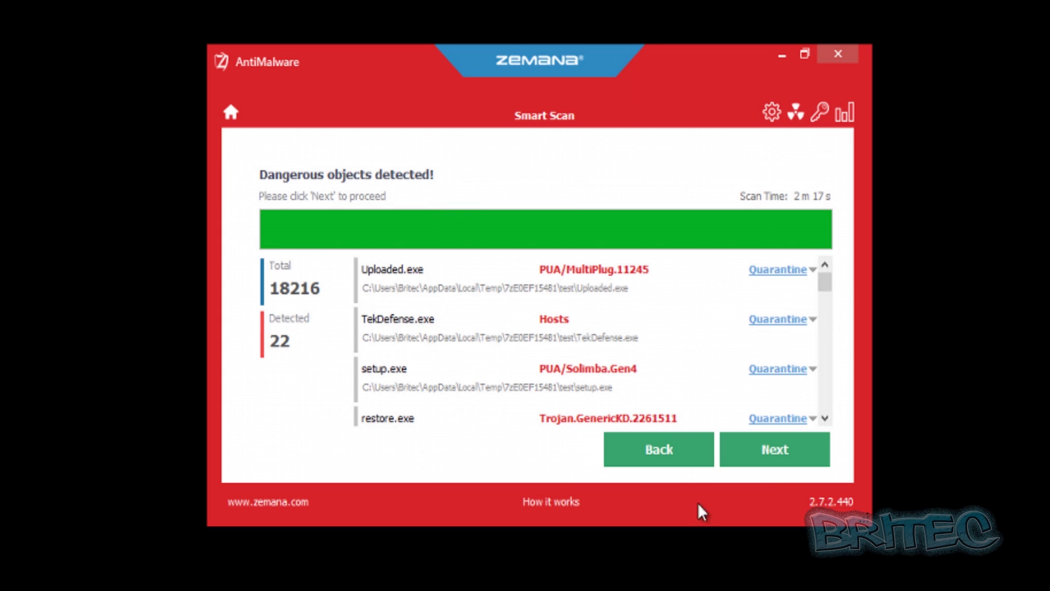
click(782, 462)
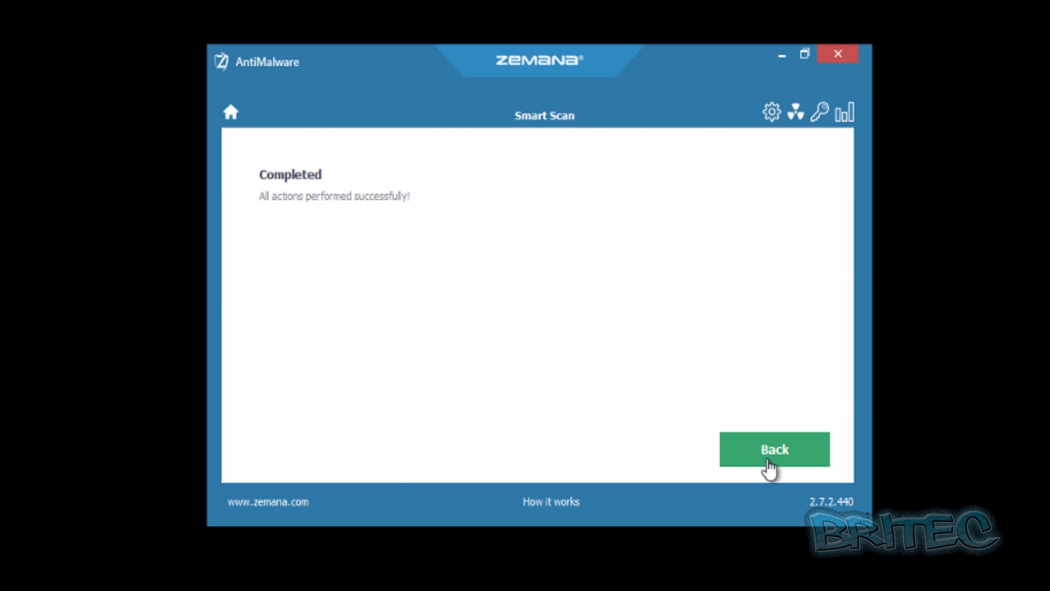
click(768, 468)
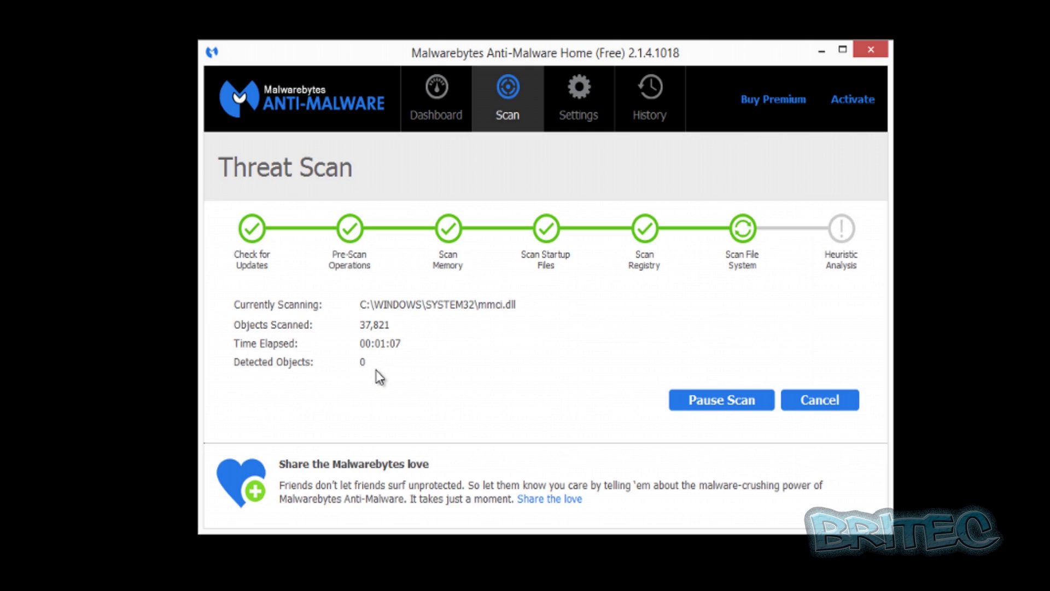
Step: Minimize the running Malwarebytes scan to reveal HitmanPro's results: no threats, 3 traces
click(820, 52)
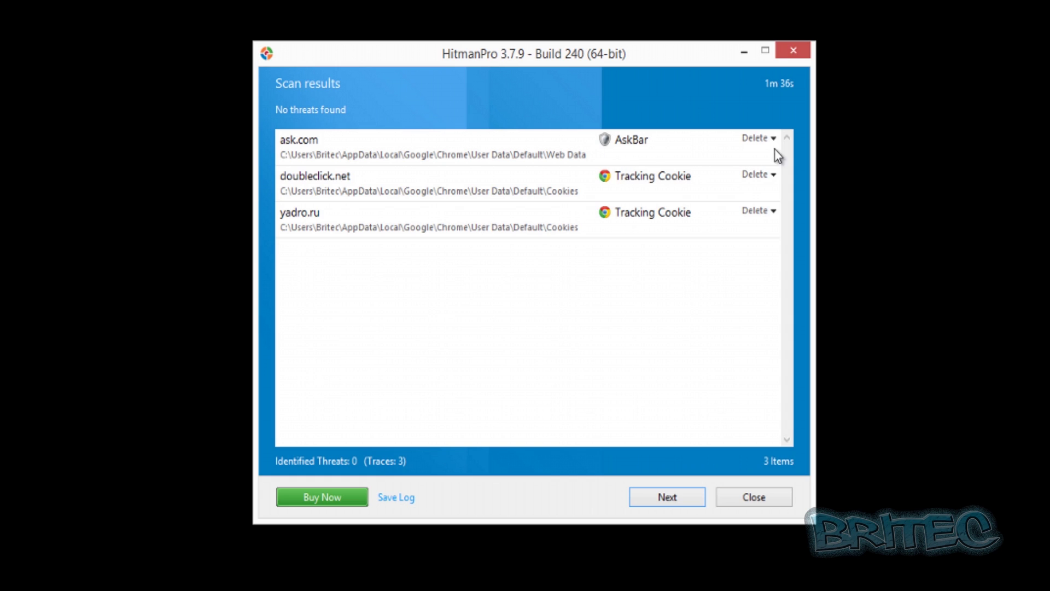
Step: Remove HitmanPro's three traces (AskBar and two tracking cookies), then switch to Malwarebytes' finished scan
click(670, 497)
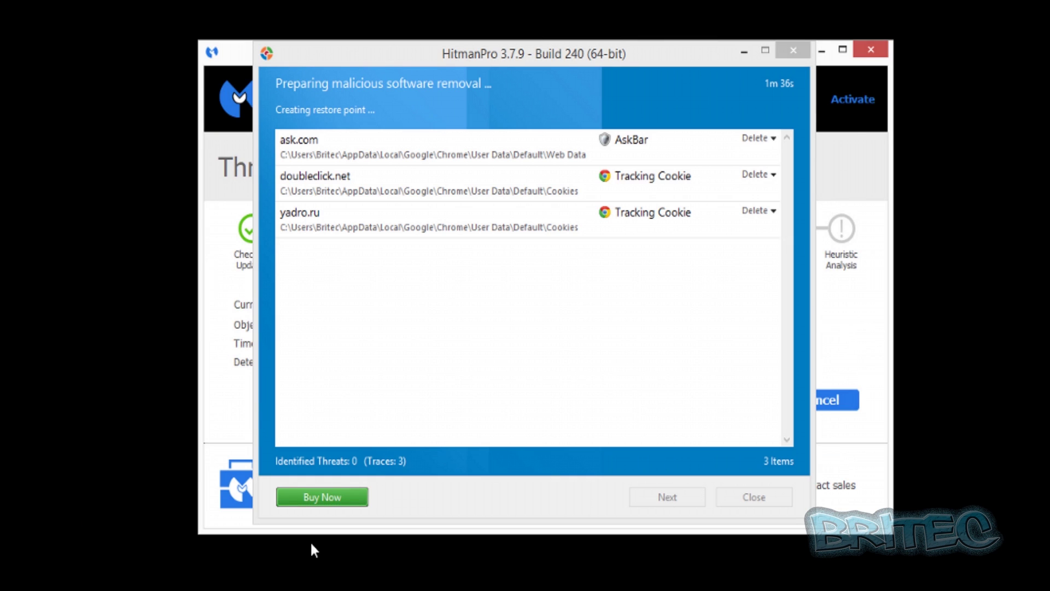
click(743, 52)
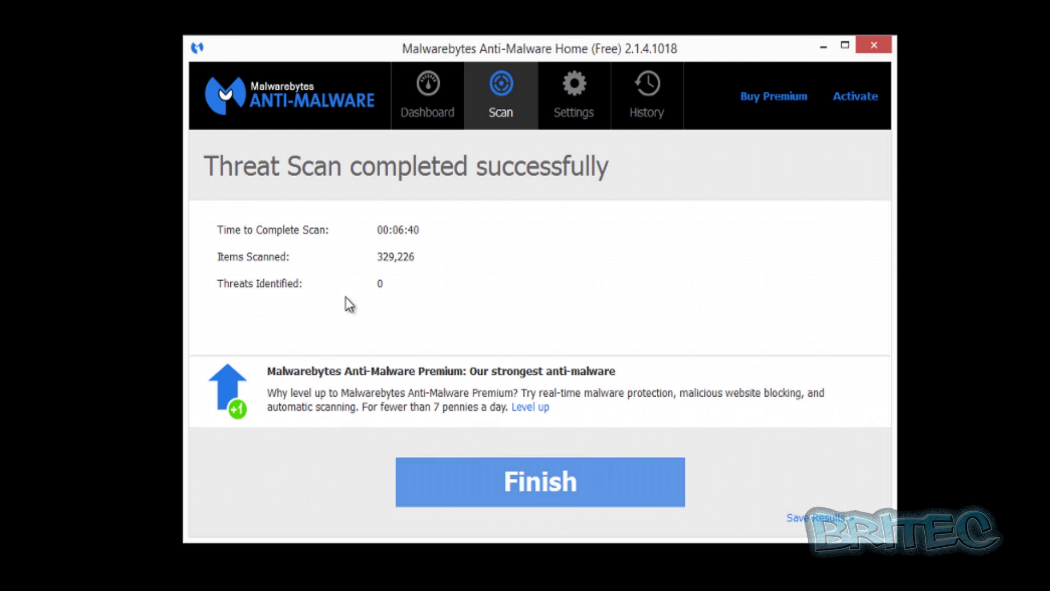
Step: Close Malwarebytes' 0-threat scan results and minimize it to reveal Zemana's Clean status
click(521, 488)
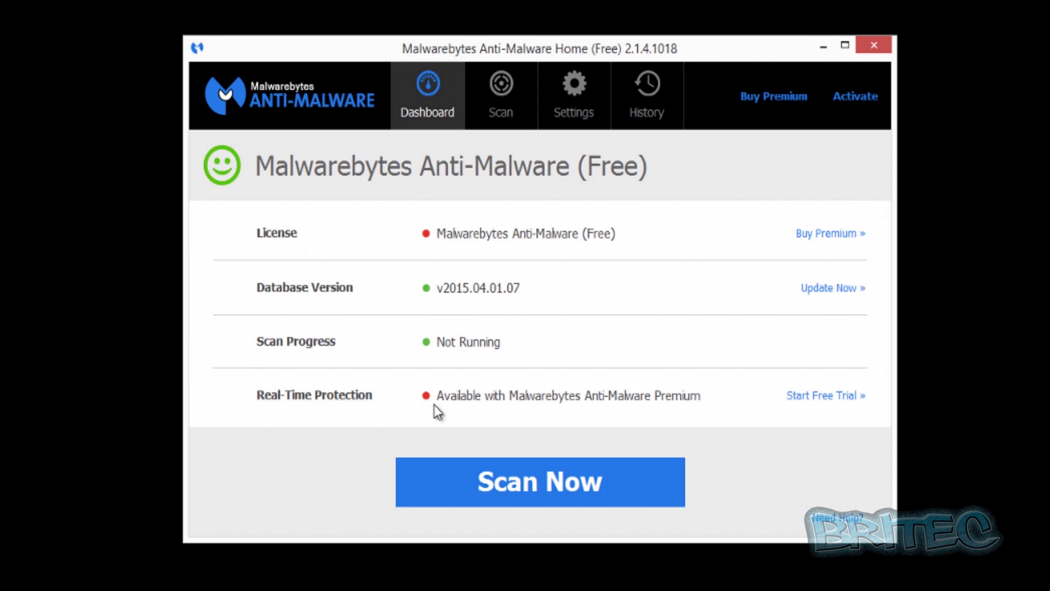
click(822, 48)
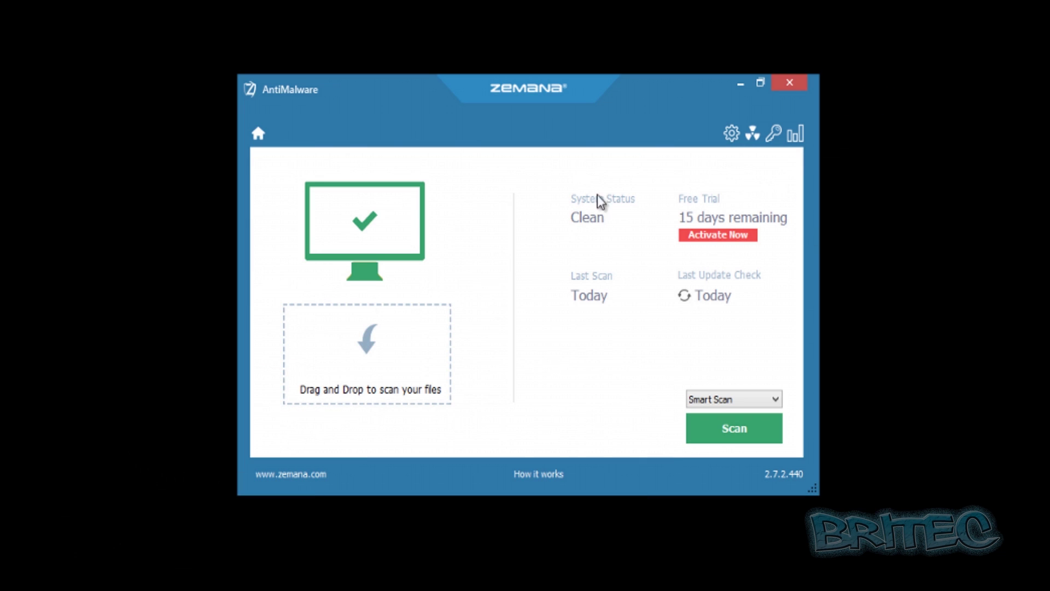